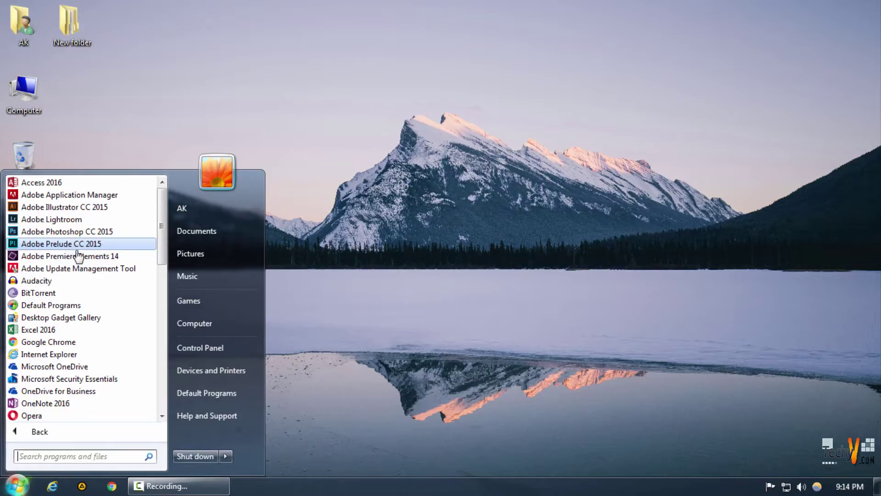
Launch Adobe Premiere Elements 14 and start a new Video Editor project
left_click(80, 260)
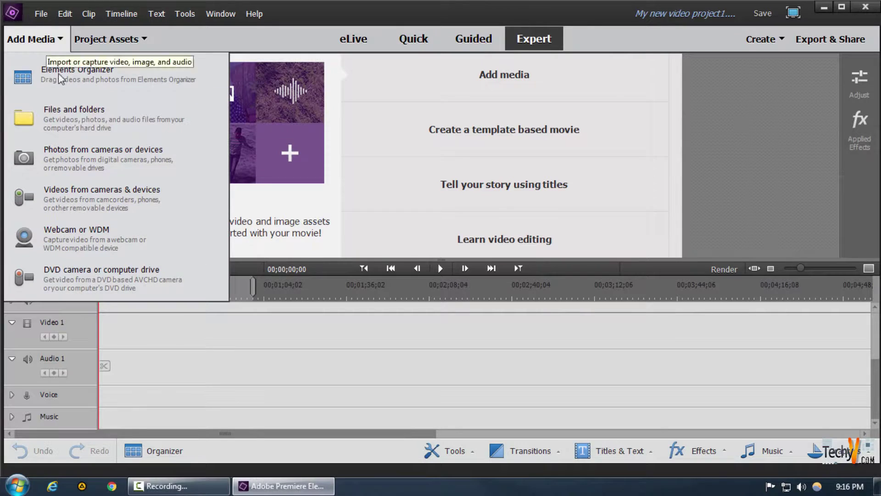
Import 'Go Around the World with 500px - YouTube.MP4' and align it to the timeline start
left_click(59, 111)
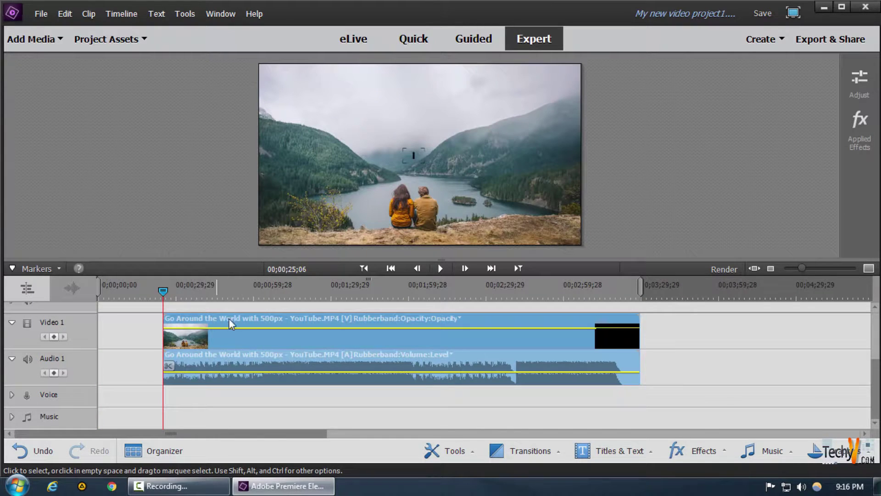
left_click_drag(230, 321, 165, 321)
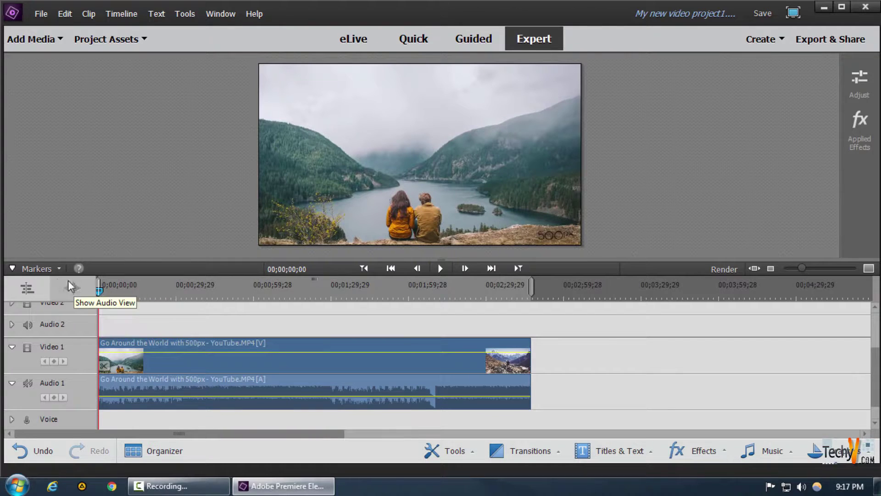
Add a menu marker at the clip start and drag it to about 00;00;05;07
right_click(164, 343)
left_click(128, 293)
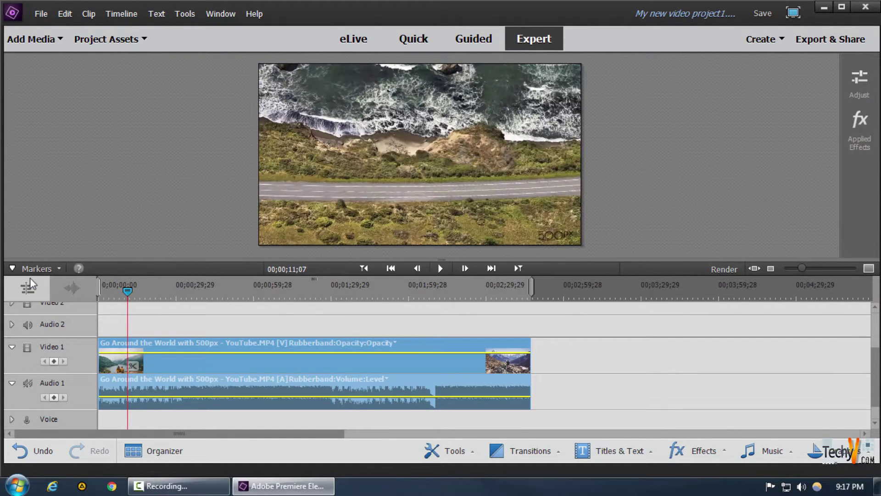
left_click(99, 286)
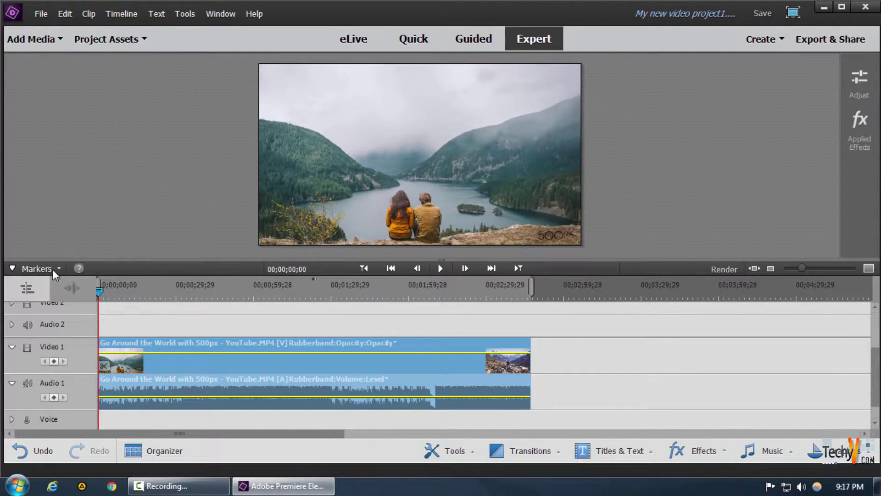
left_click(56, 269)
mouse_move(62, 287)
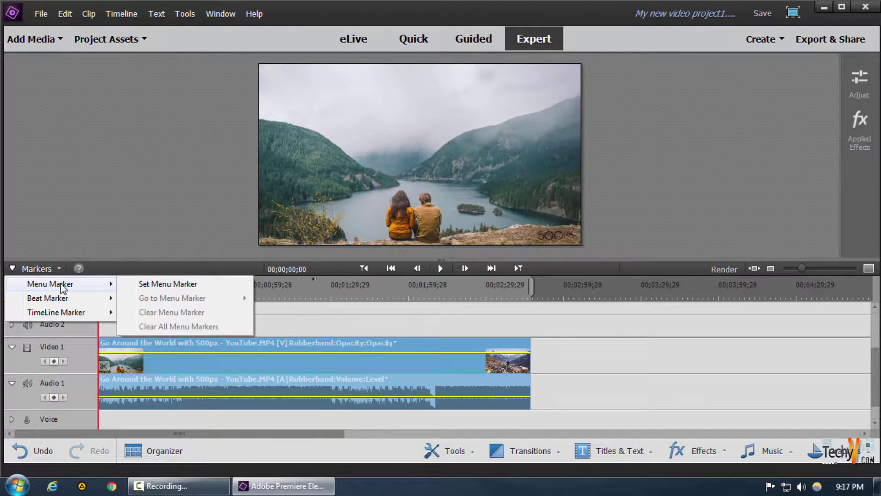
left_click(146, 284)
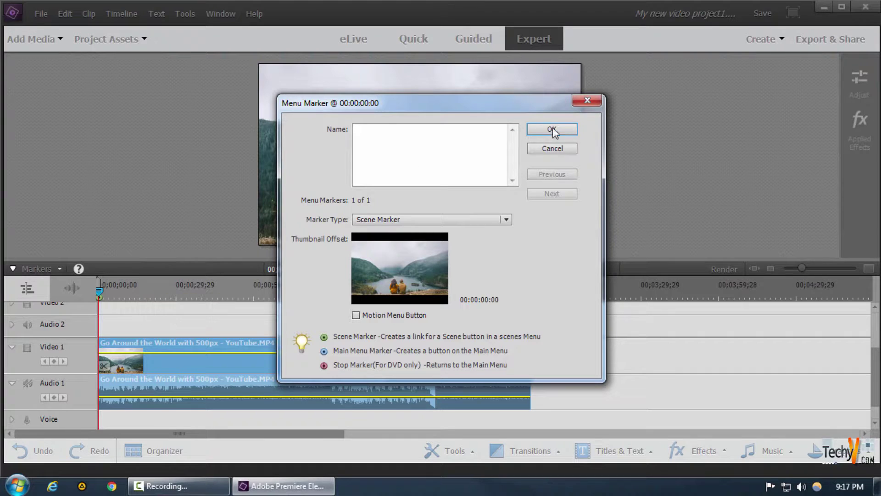
left_click(587, 101)
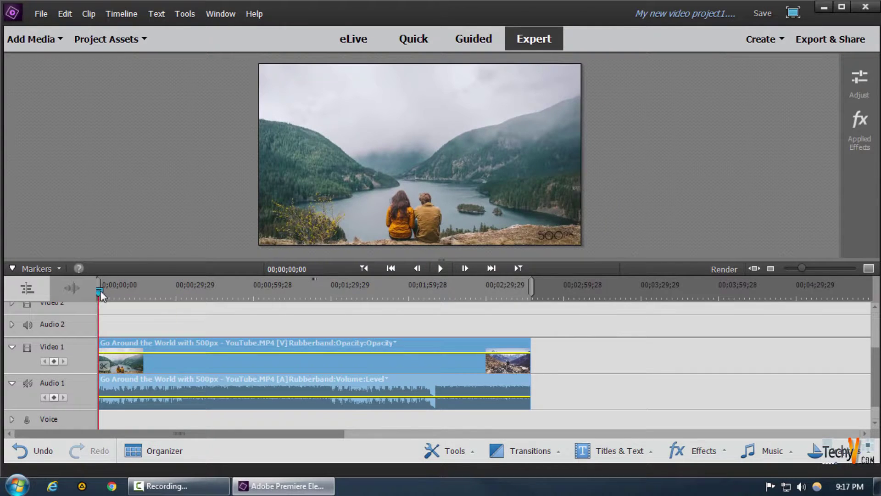
left_click_drag(99, 289, 114, 294)
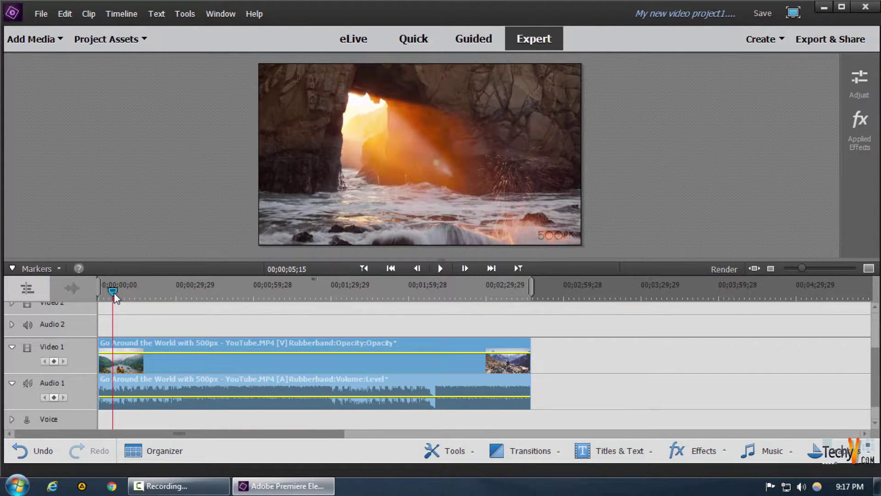
Name the 00;00;05;12 marker 'Archs in sea' as a Scene Marker with Motion Menu Button
right_click(113, 290)
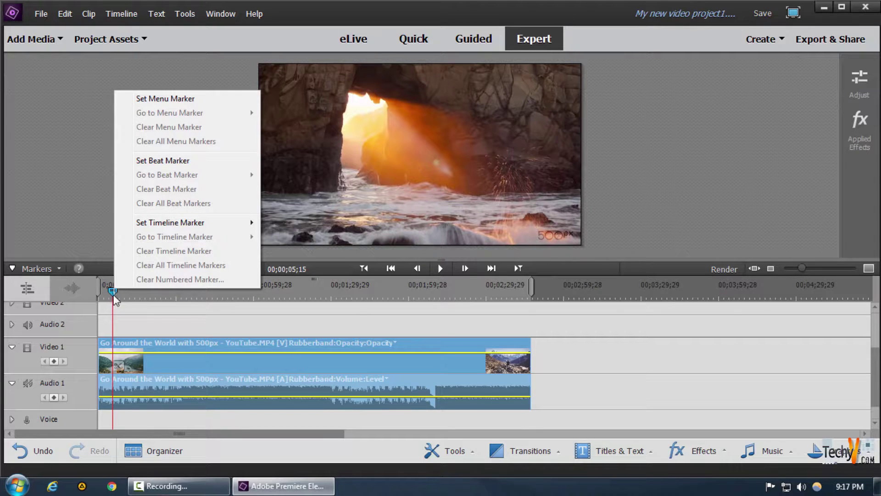
left_click(169, 99)
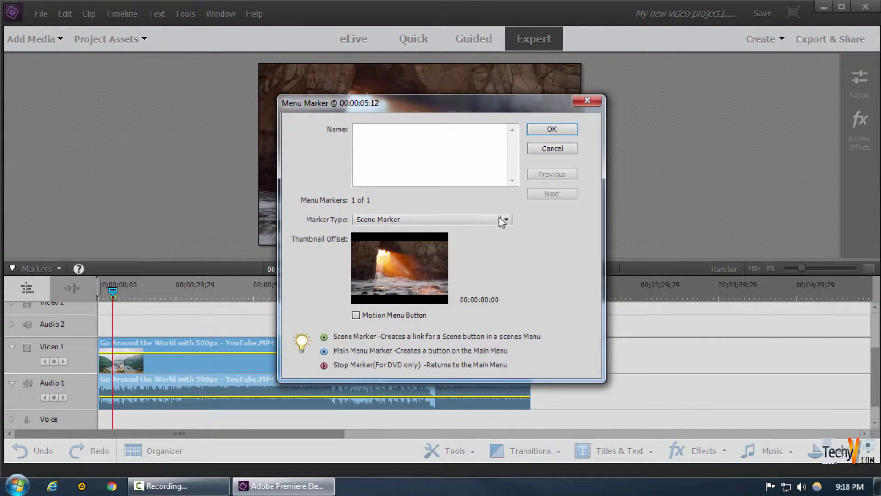
left_click(363, 134)
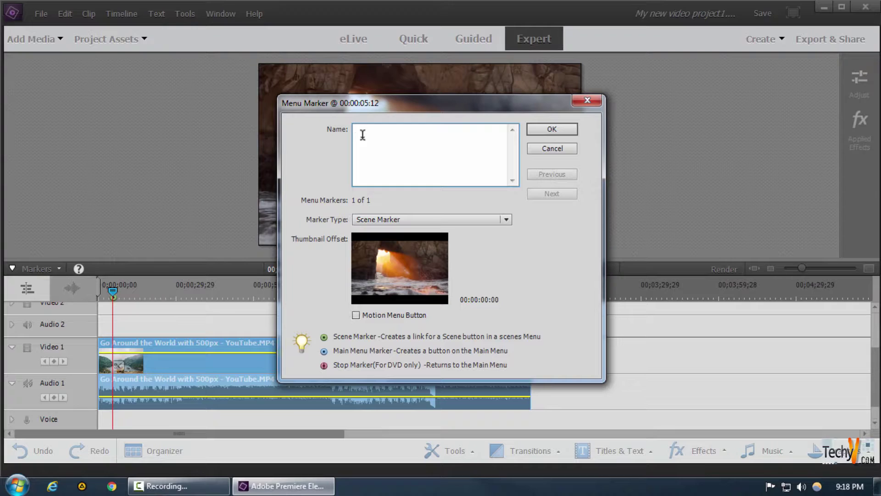
type("Archs in sea")
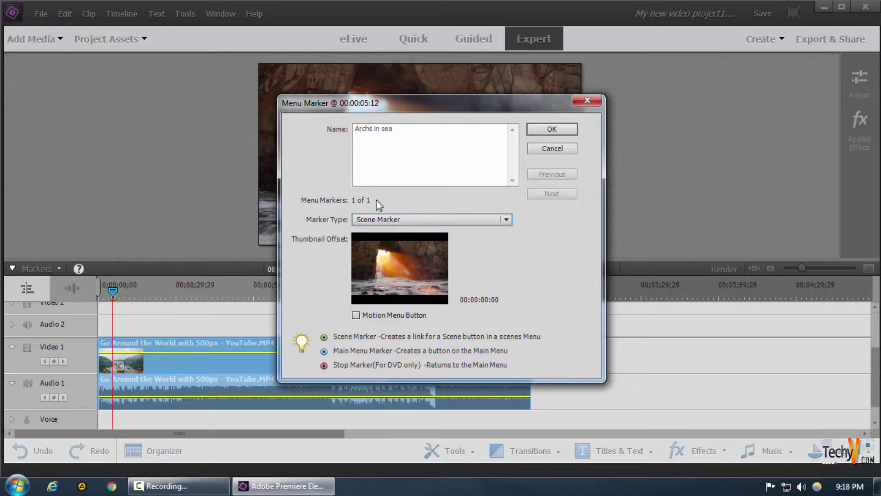
left_click(391, 220)
left_click(387, 235)
left_click(405, 318)
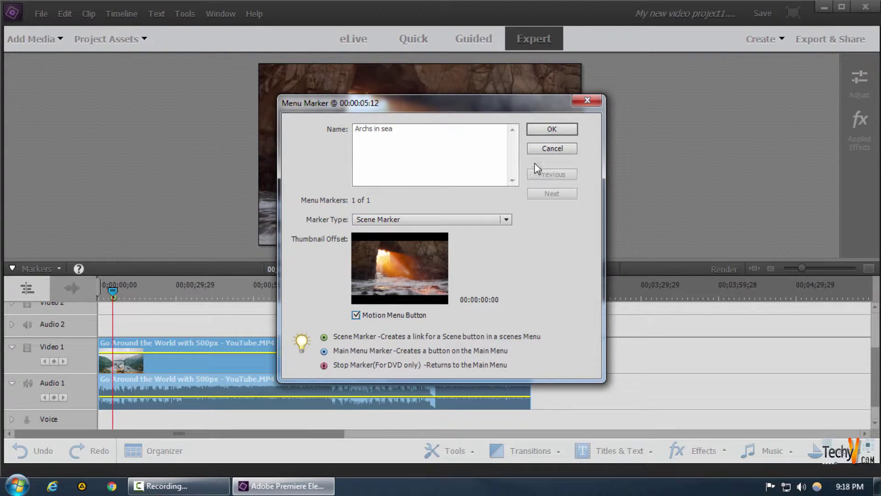
left_click(534, 131)
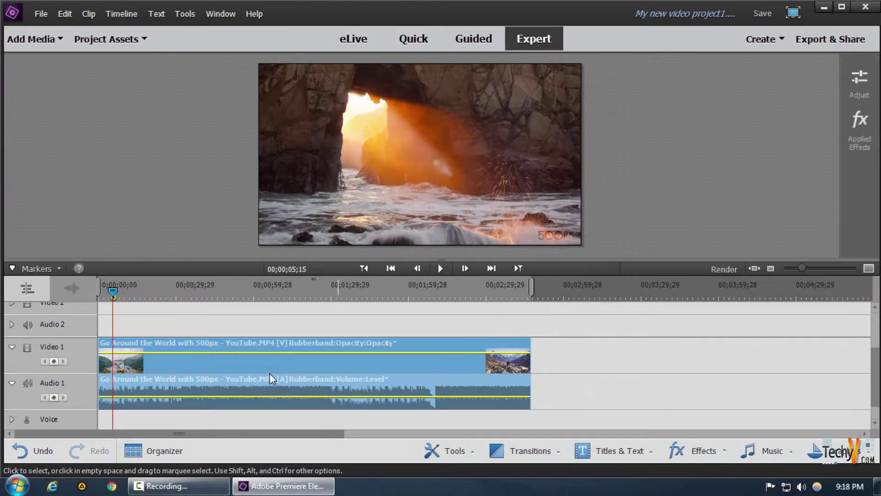
left_click(114, 297)
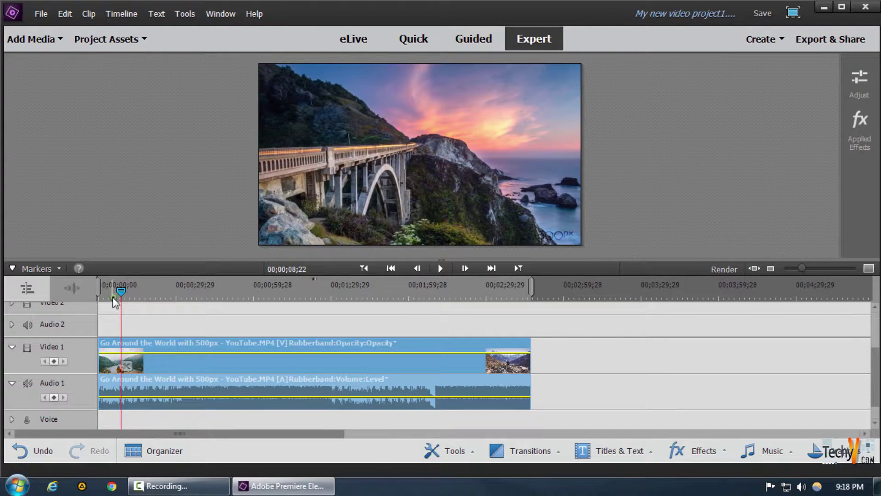
Move the playhead to the foggy bridge shot near 00;00;33;13 and add a menu marker
left_click_drag(120, 293, 114, 291)
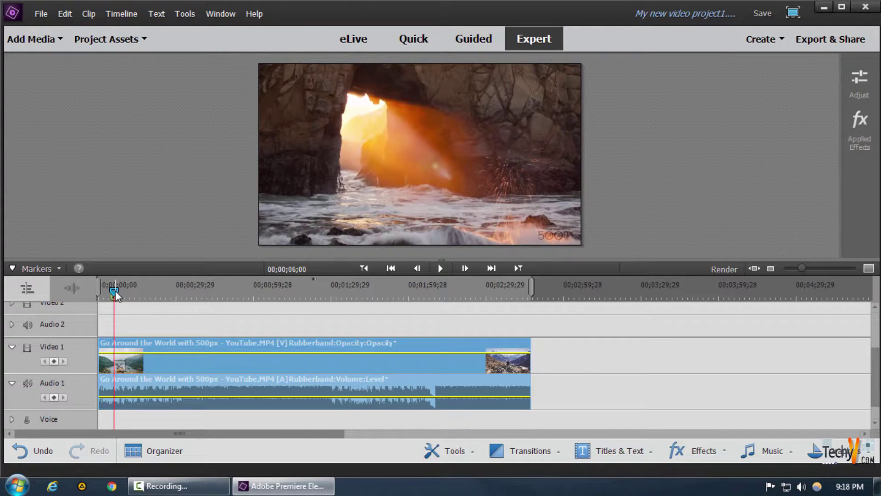
left_click(180, 296)
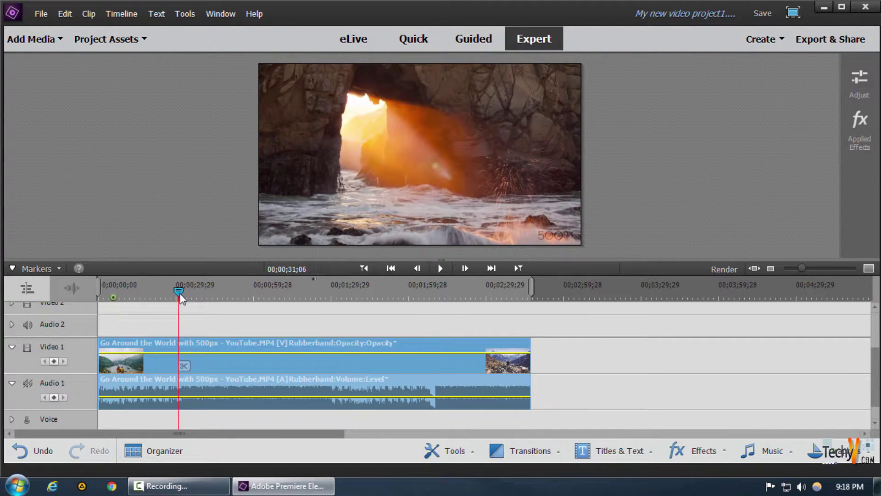
left_click_drag(180, 292, 185, 294)
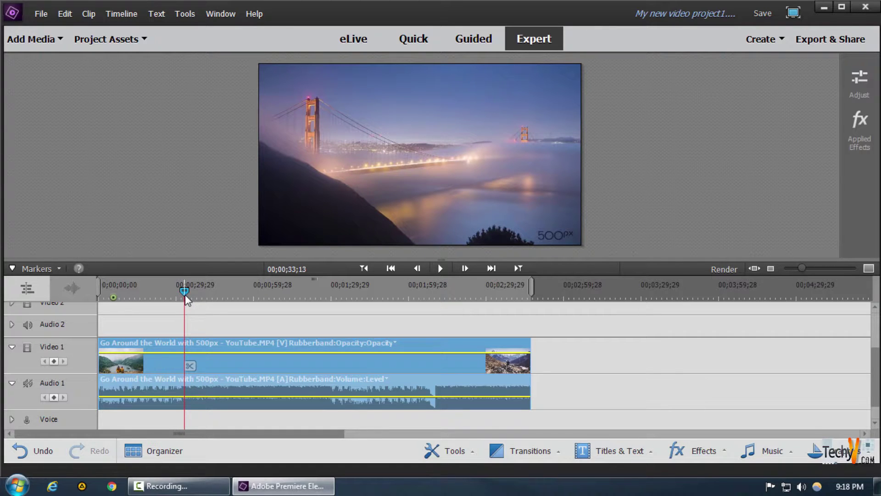
right_click(185, 294)
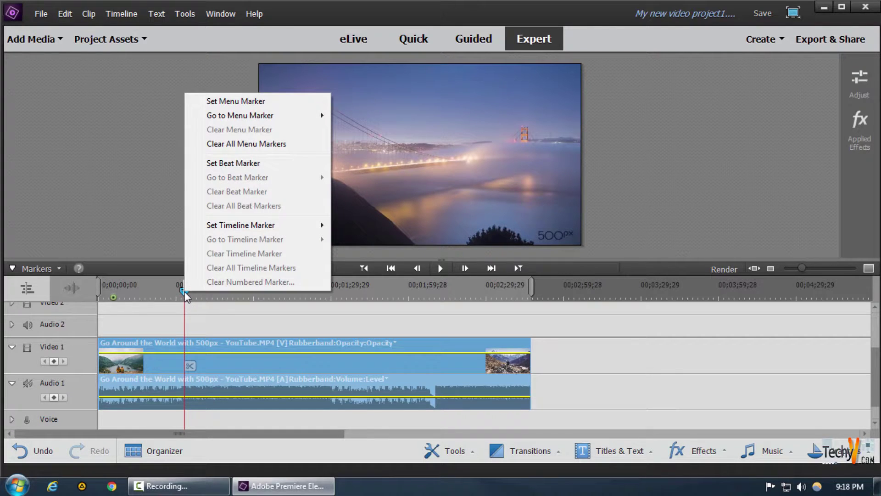
left_click(217, 102)
Name the marker 'Golden Bridge' as a Scene Marker with Motion Menu Button enabled
left_click(370, 150)
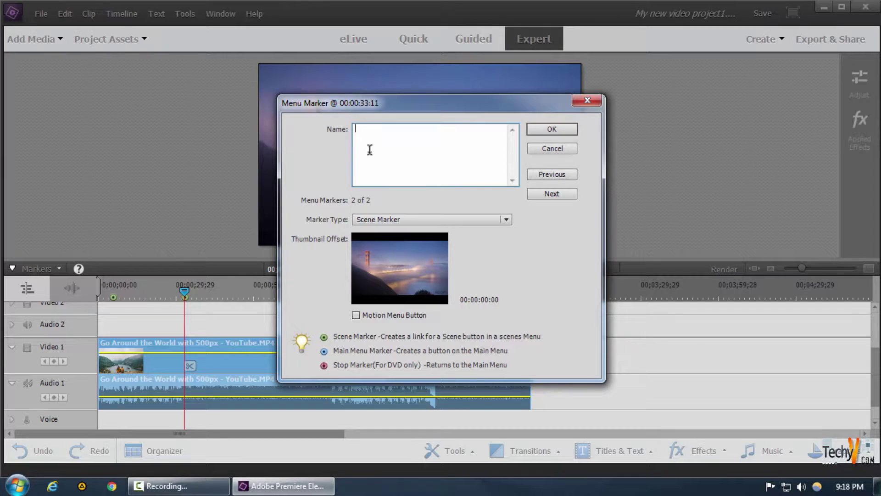
type("Golden Bridge")
left_click(412, 315)
left_click(394, 219)
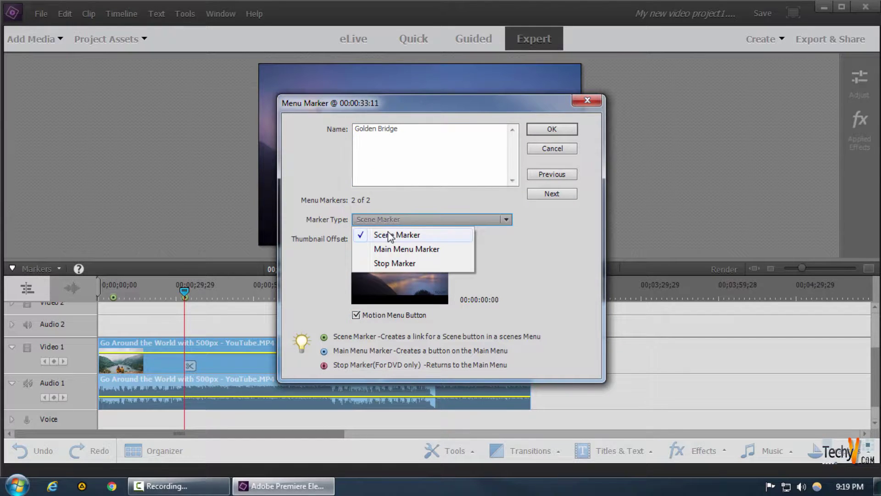
left_click(387, 234)
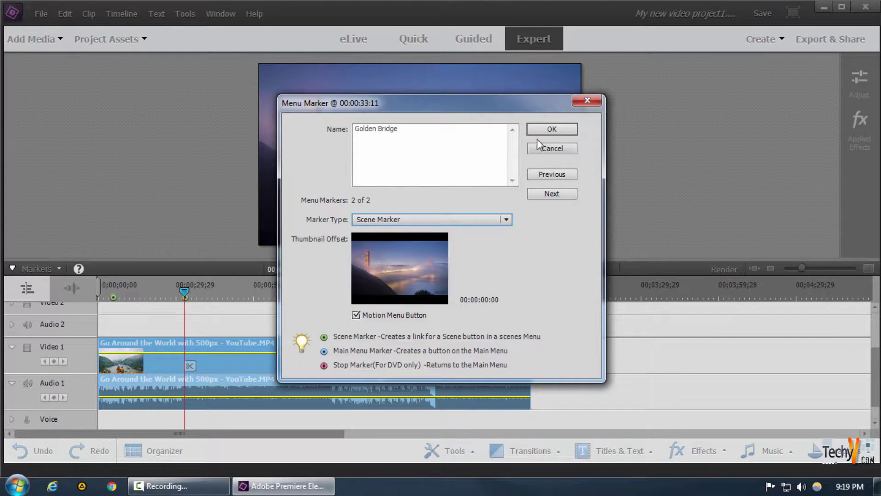
left_click(366, 219)
left_click(376, 229)
left_click(552, 133)
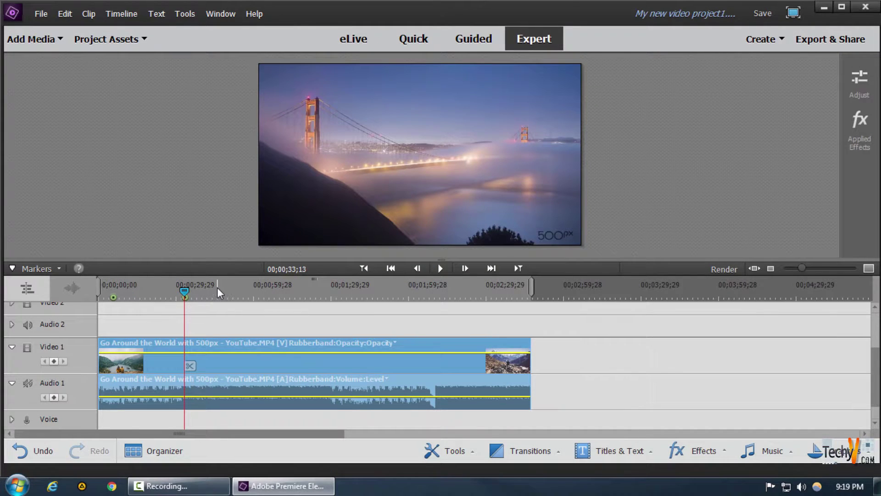
left_click(216, 287)
Move the playhead to 00;01;11;10 and add a menu marker there
left_click_drag(213, 292, 282, 289)
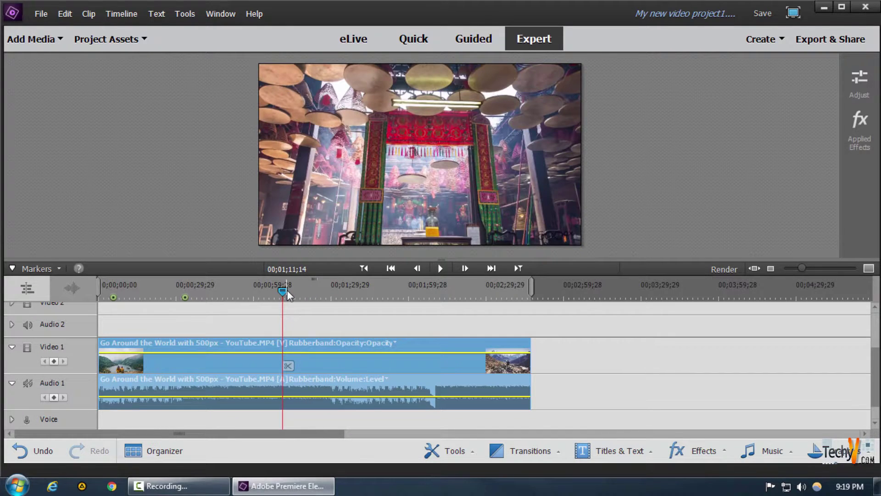
right_click(283, 289)
left_click(312, 98)
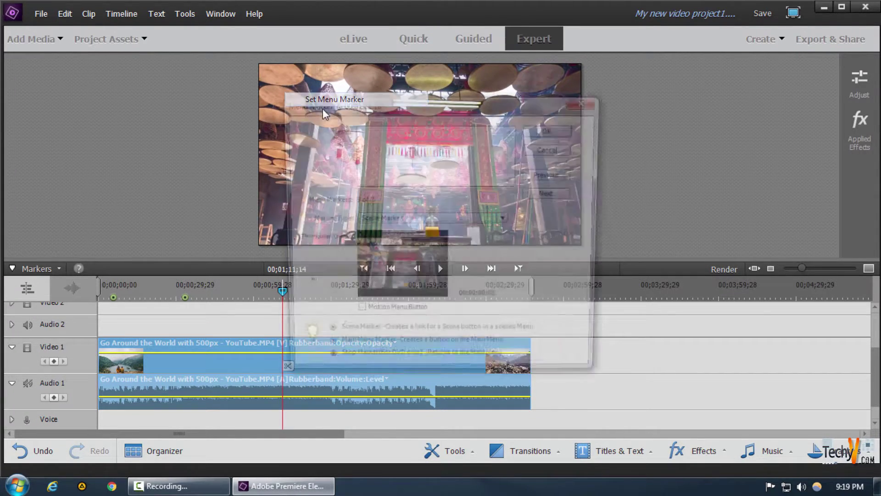
Name the marker 'Spirit of God' and keep it as a Scene Marker
left_click(363, 128)
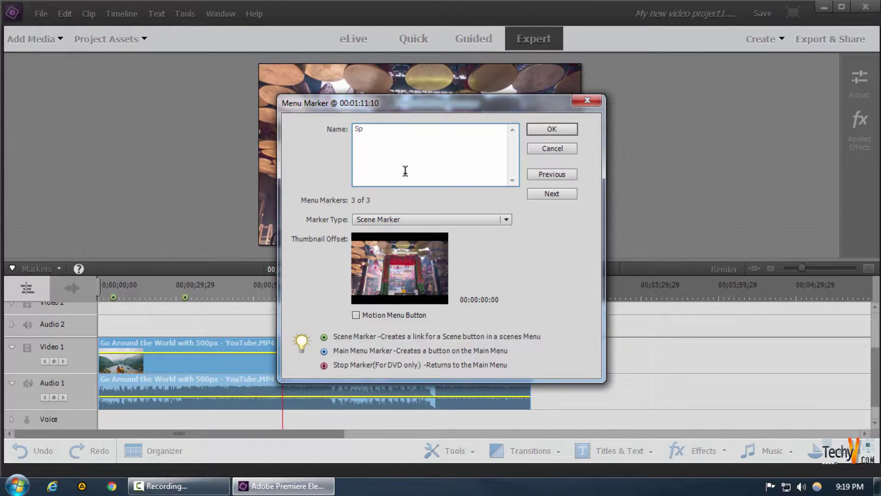
type("Spirit of God")
left_click(377, 221)
left_click(377, 234)
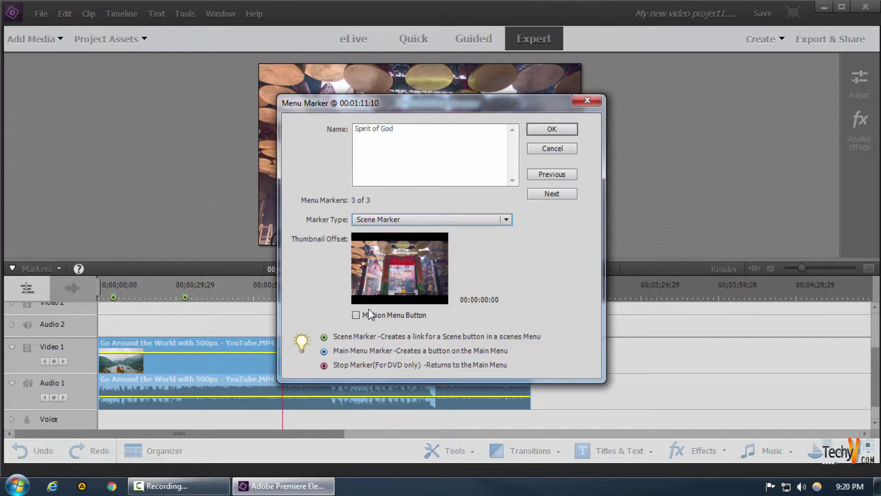
left_click(384, 316)
left_click(546, 130)
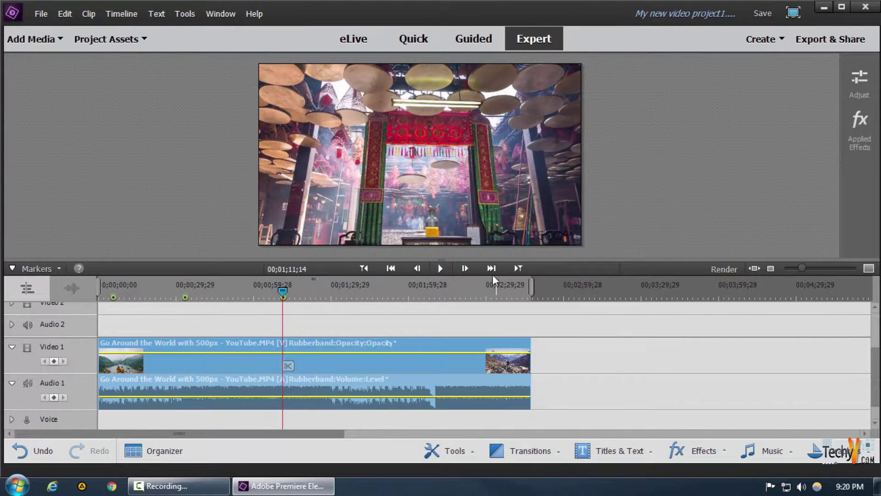
Scrub to the city street shot at 00;02;11;21 and add a menu marker there
left_click(291, 293)
left_click_drag(303, 295, 401, 294)
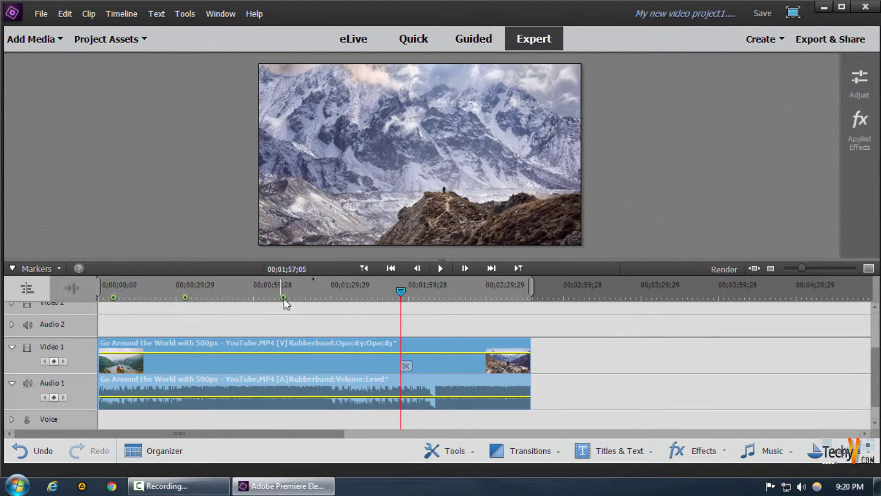
left_click_drag(402, 291, 440, 290)
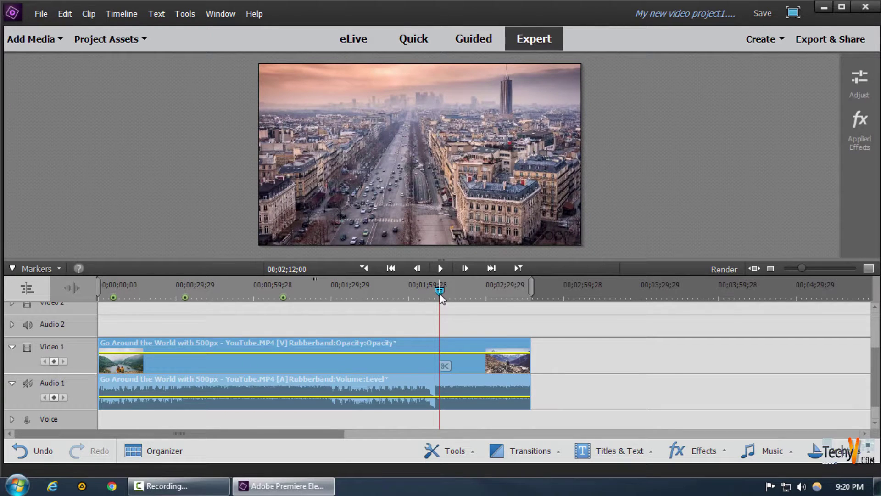
right_click(440, 290)
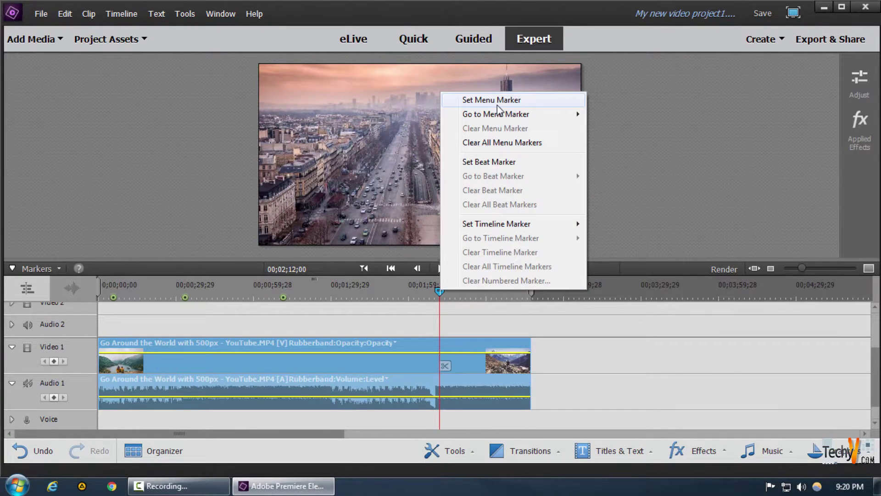
right_click(440, 292)
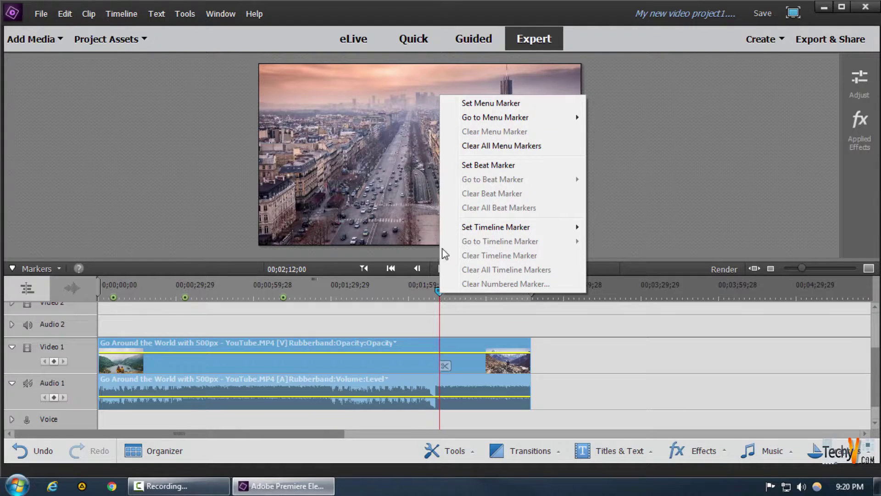
left_click(467, 104)
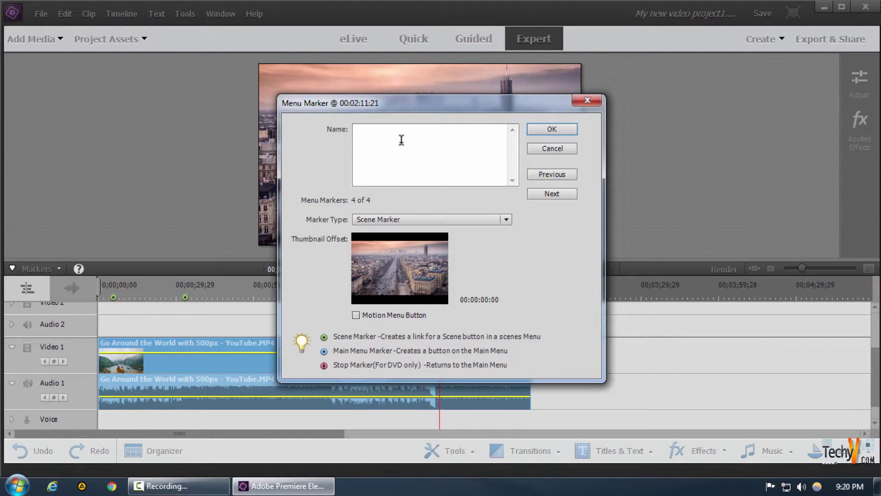
Save the 00;02;11;21 marker as Main Menu Marker 'Tour of the world' with Motion Menu Button
left_click(378, 218)
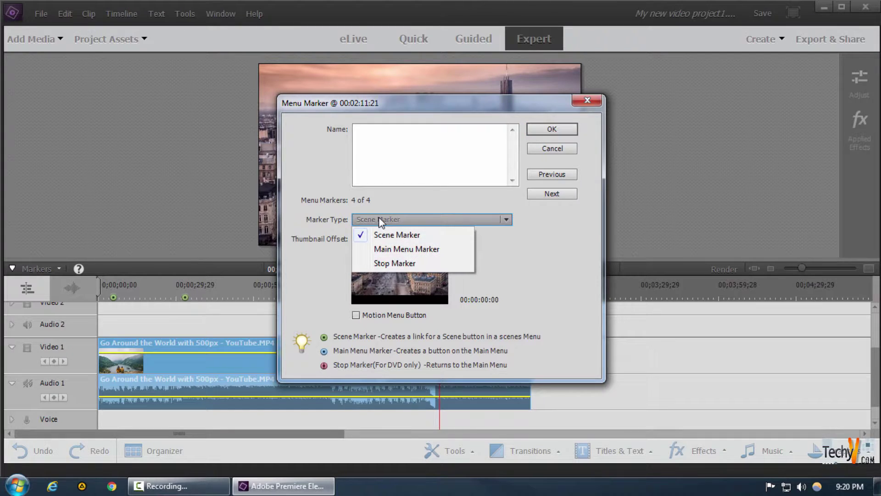
left_click(394, 250)
left_click(372, 137)
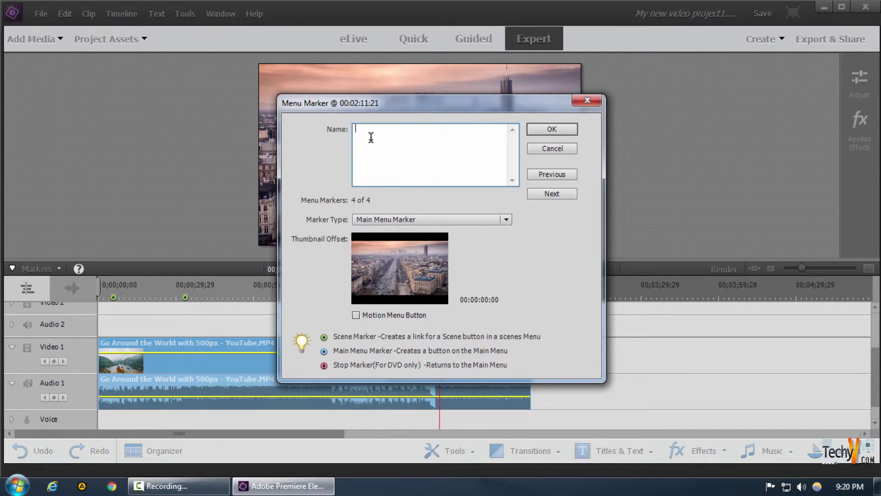
type("Tour of the world")
left_click(386, 219)
left_click(362, 249)
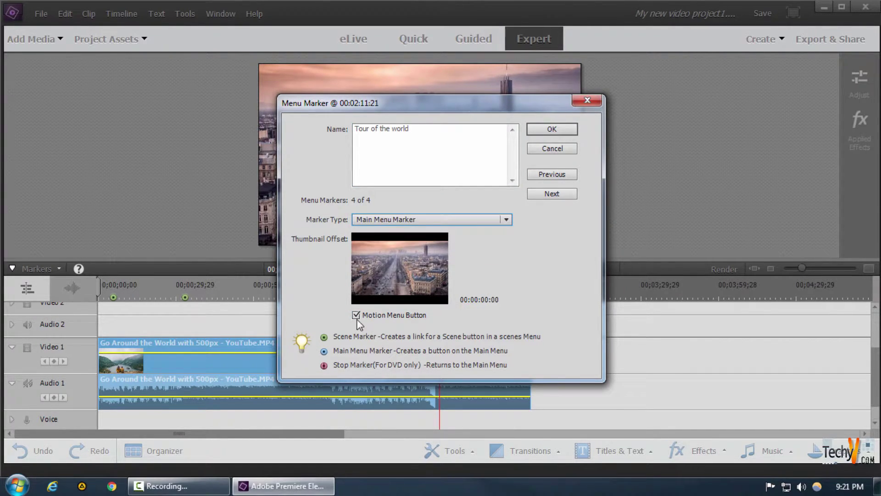
left_click(546, 130)
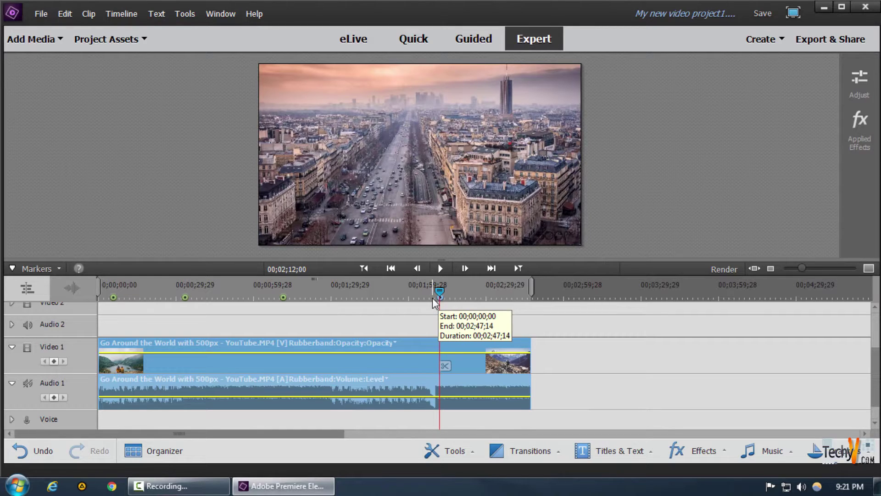
Place the playhead on the gargoyle shot and add a menu marker at 00:02:09:09
left_click(432, 298)
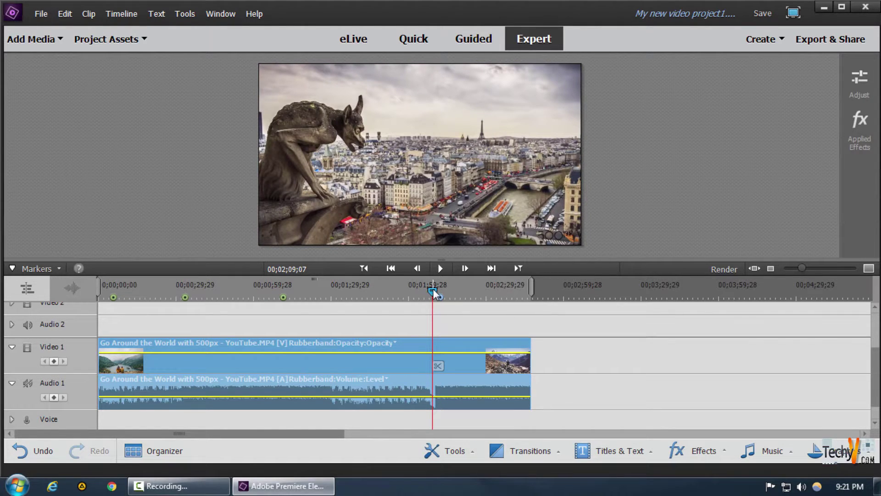
left_click_drag(434, 293, 436, 296)
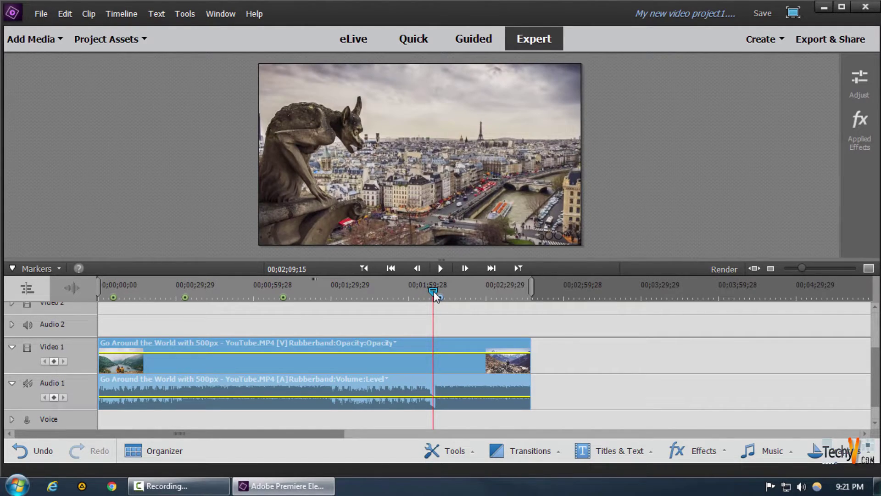
mouse_move(435, 296)
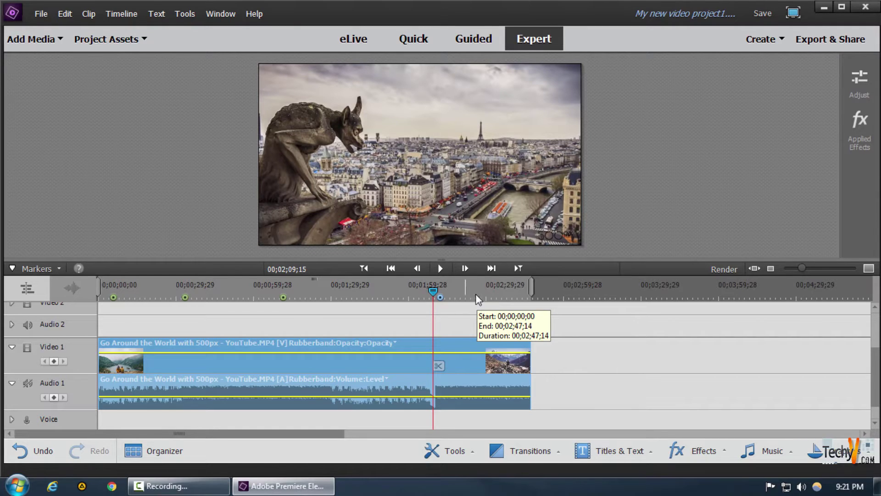
right_click(432, 296)
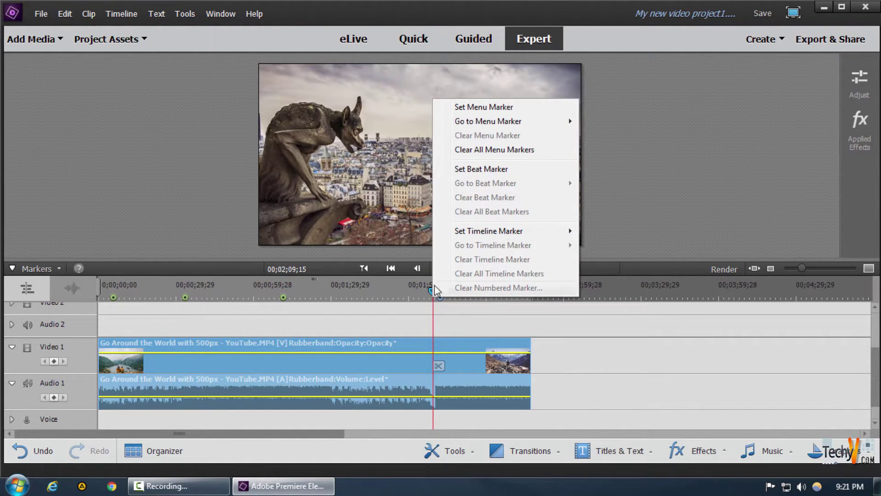
left_click(461, 108)
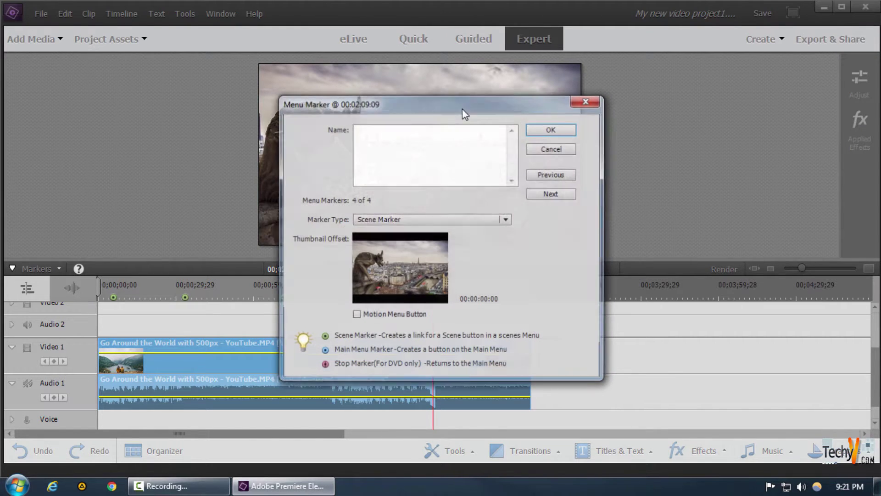
Set the 00:02:09:09 marker's type to Stop Marker and save it
left_click(383, 218)
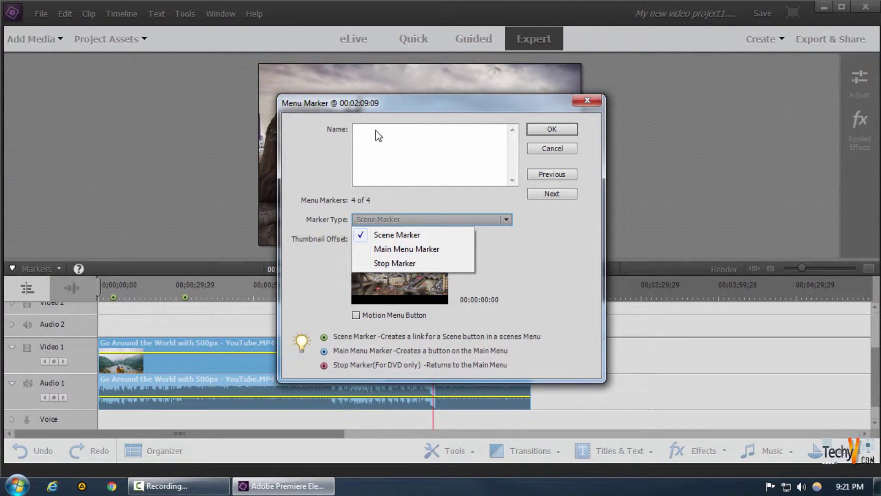
left_click(381, 262)
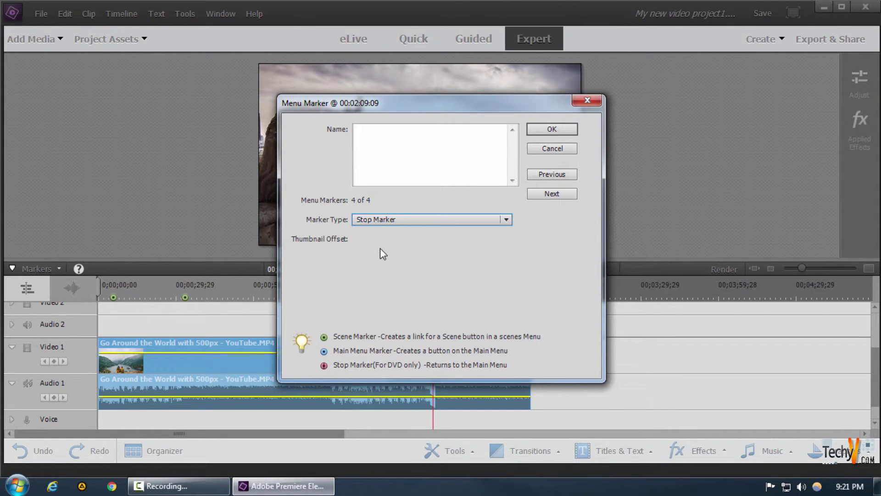
left_click(551, 129)
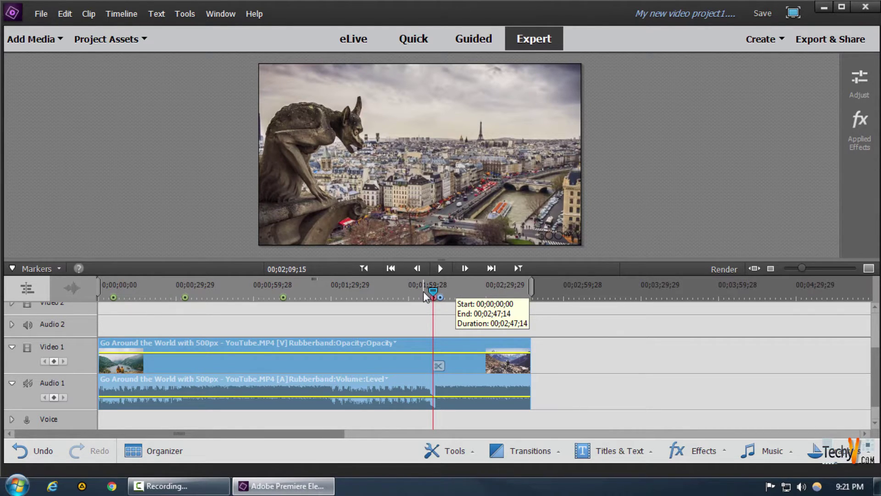
Create the movie menus, then open Scenes Menu 1 and select its Scene Selection title
left_click(443, 450)
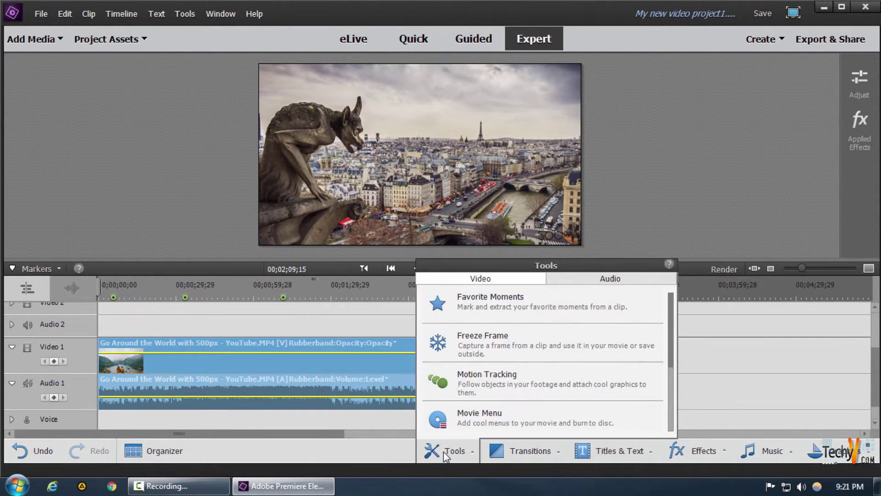
scroll(489, 366, "down", 2)
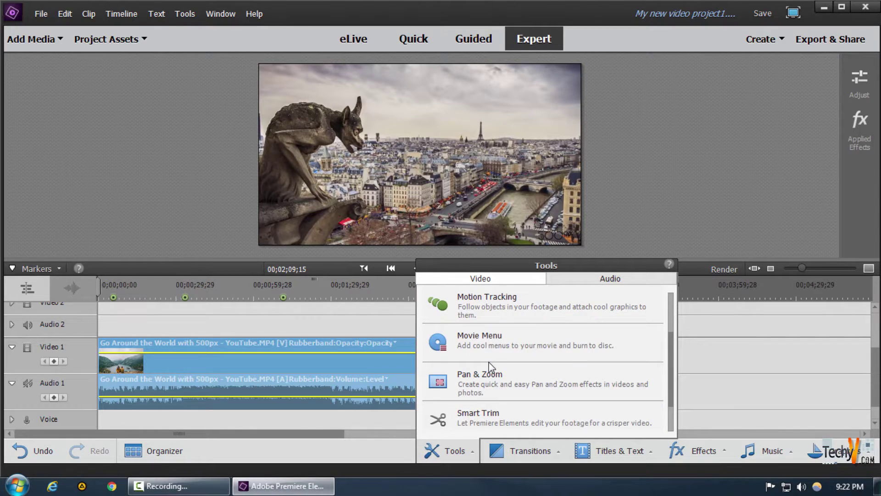
left_click(509, 338)
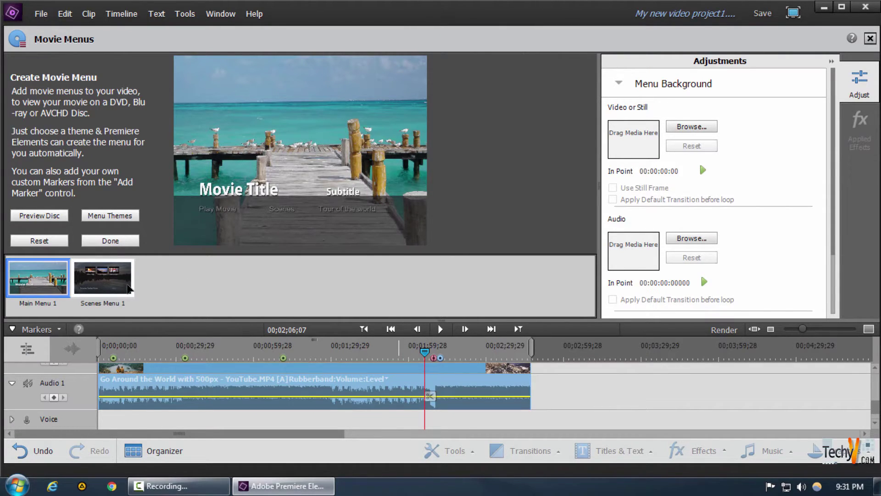
left_click(129, 287)
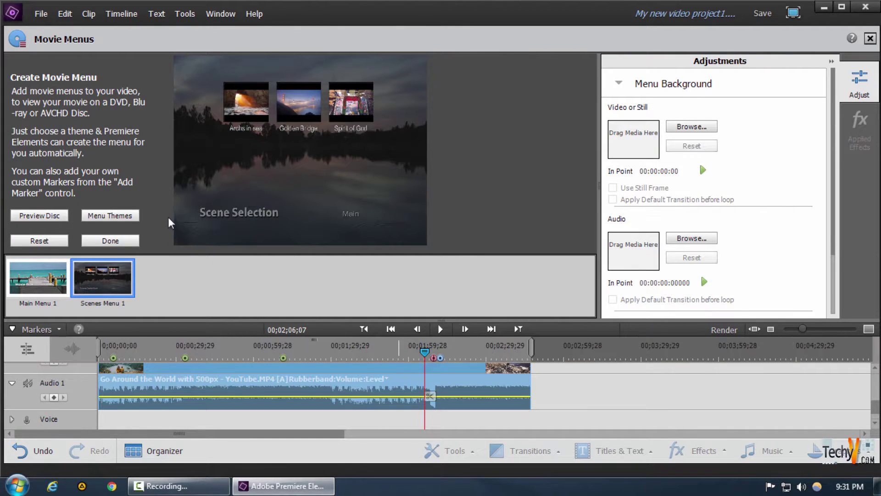
left_click(232, 215)
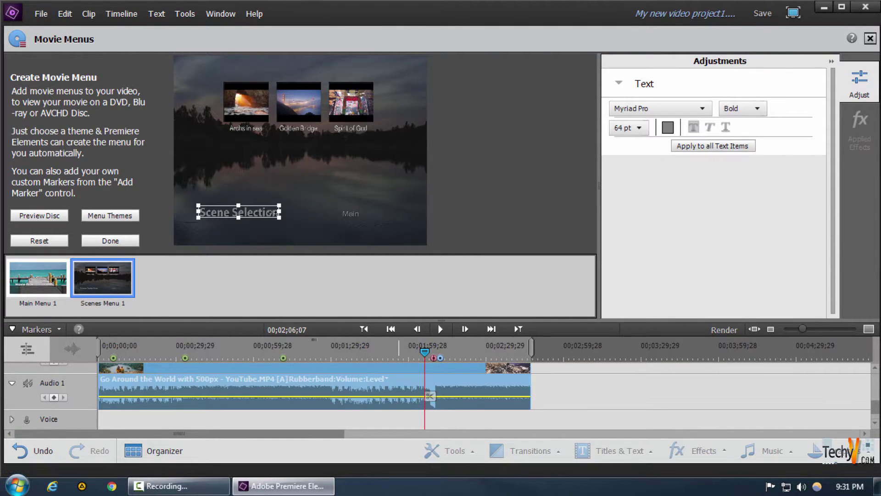